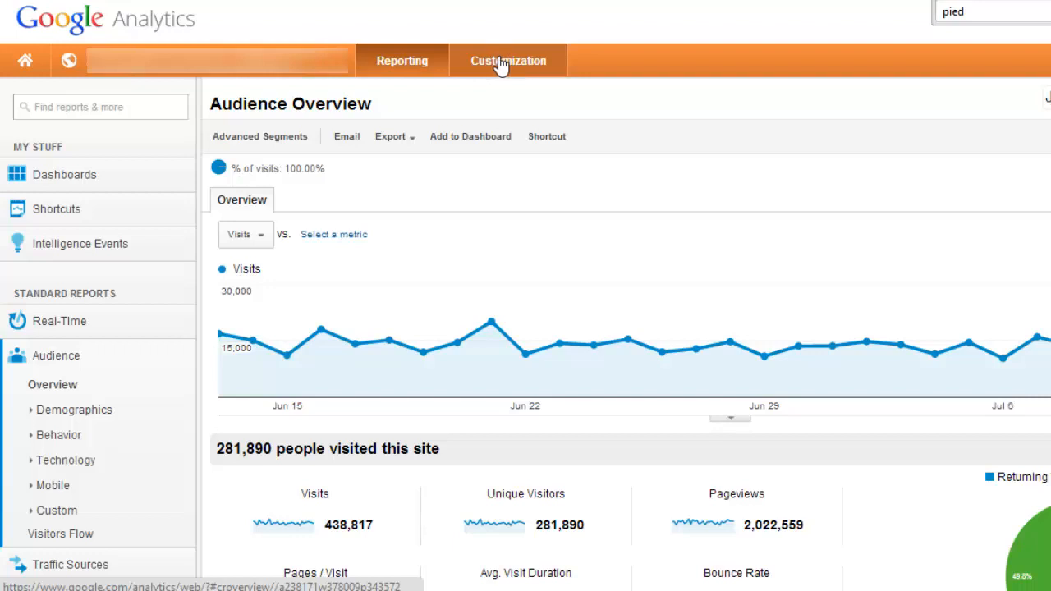
- Create a new custom report under Customization and select its default title for renaming
left_click(510, 64)
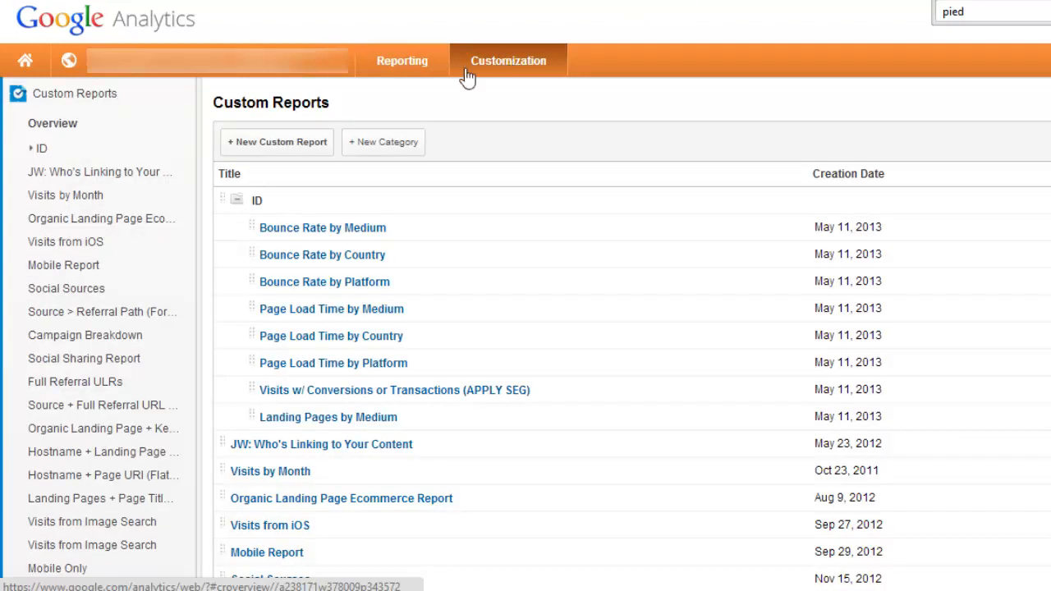
left_click(272, 142)
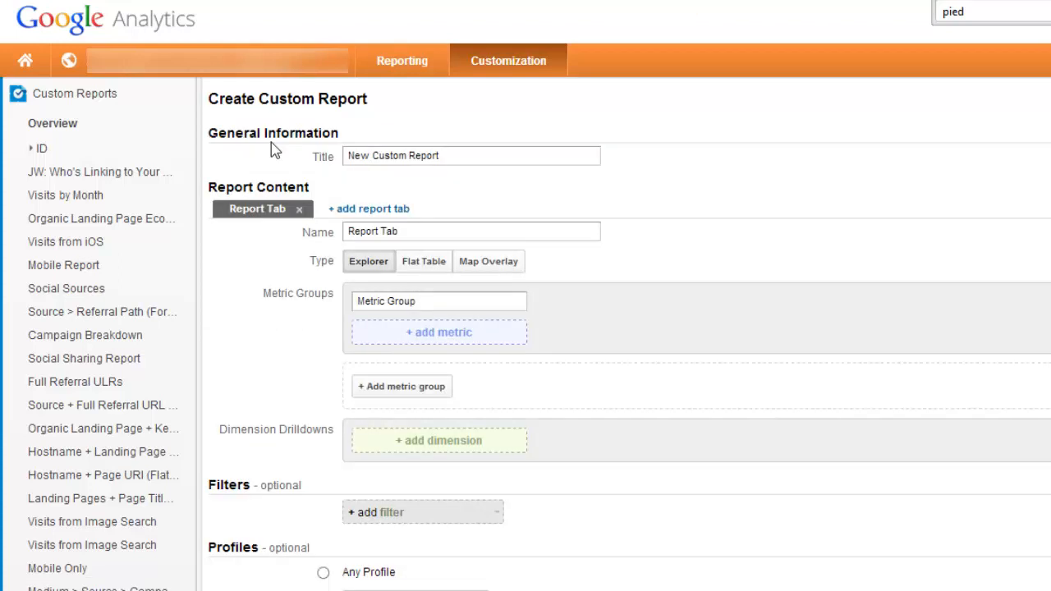
left_click_drag(450, 156, 372, 156)
left_click_drag(280, 155, 278, 160)
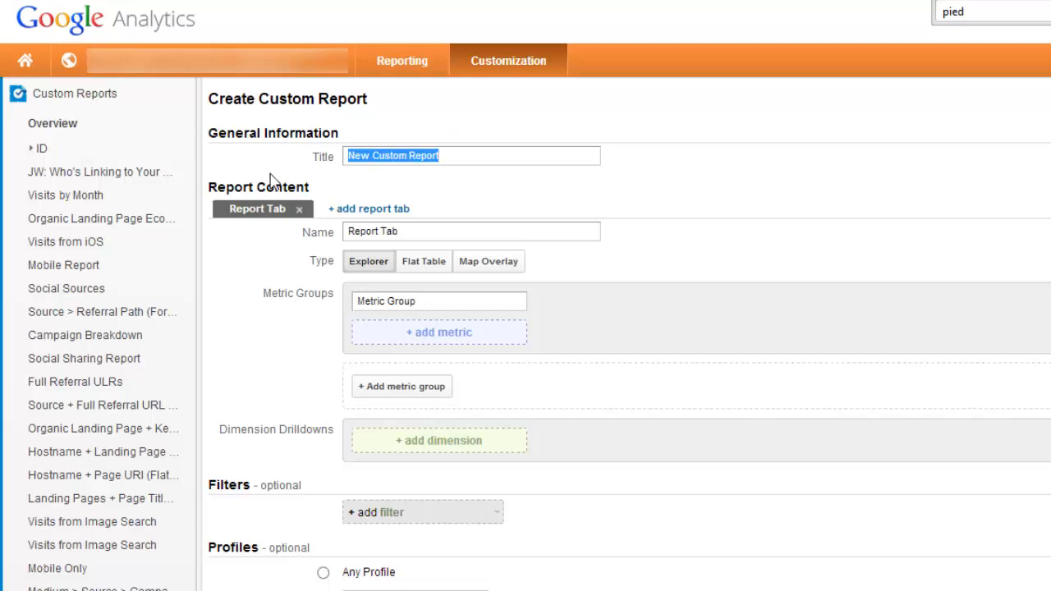
type("Visit")
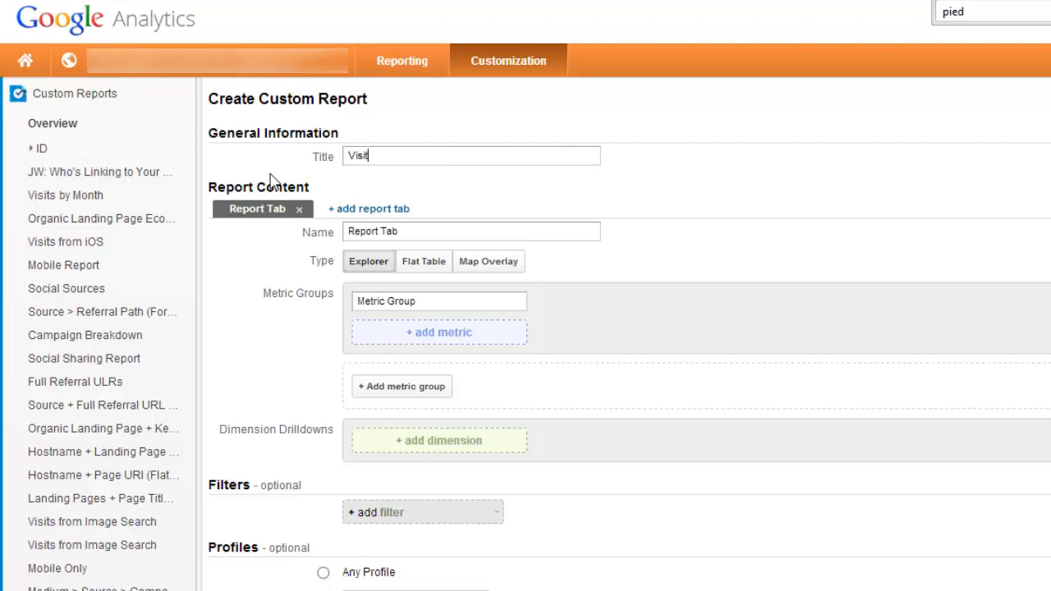
type("s and Reven")
type("ue Ov")
type("er Time")
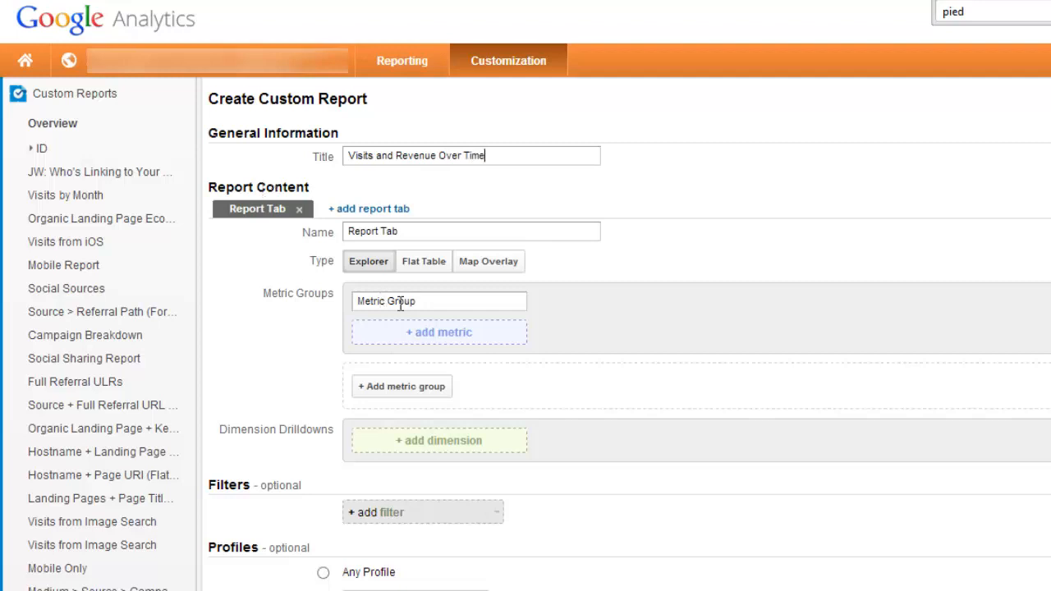
- Add Visits and Bounce Rate as the first two metrics of the metric group
left_click(398, 333)
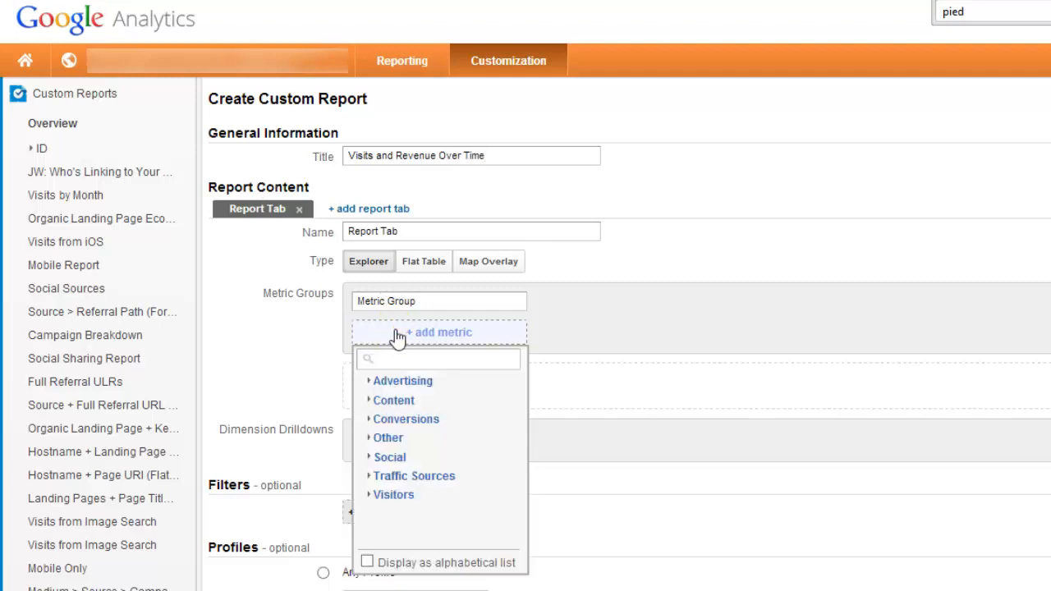
type("vis")
key("Return")
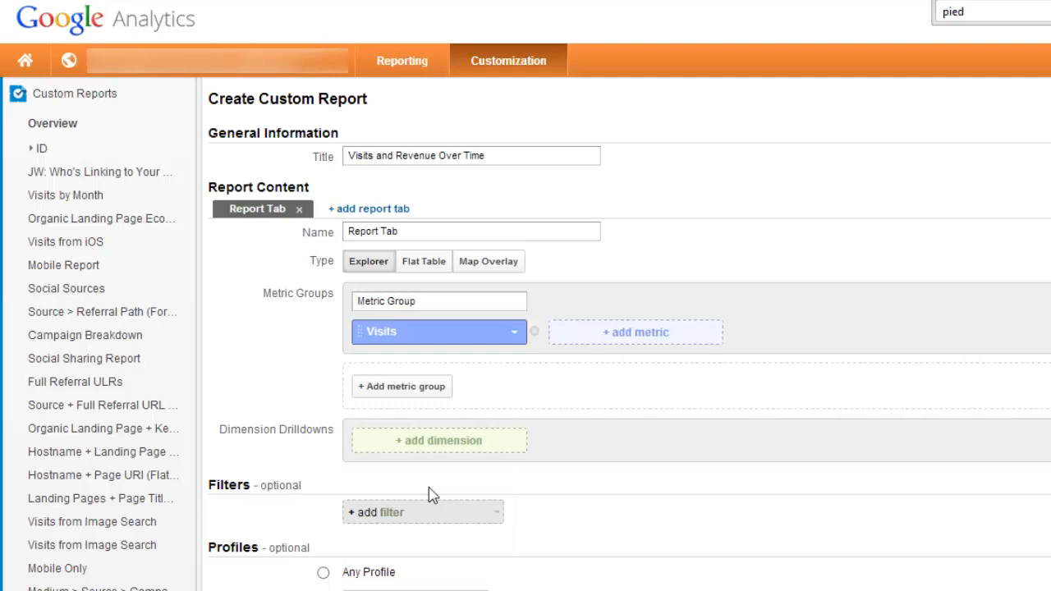
left_click(600, 334)
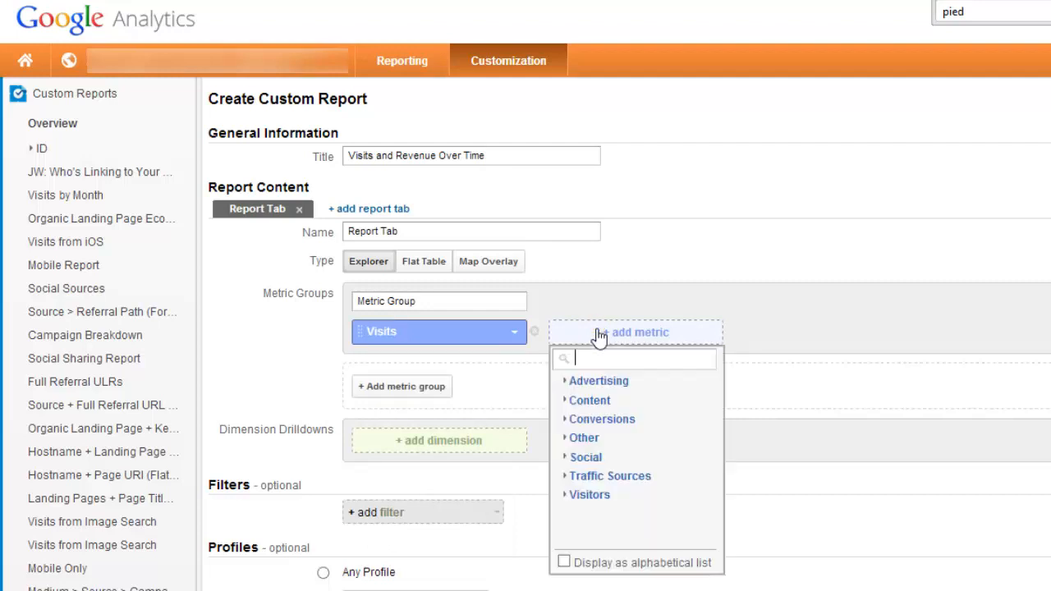
type("boun")
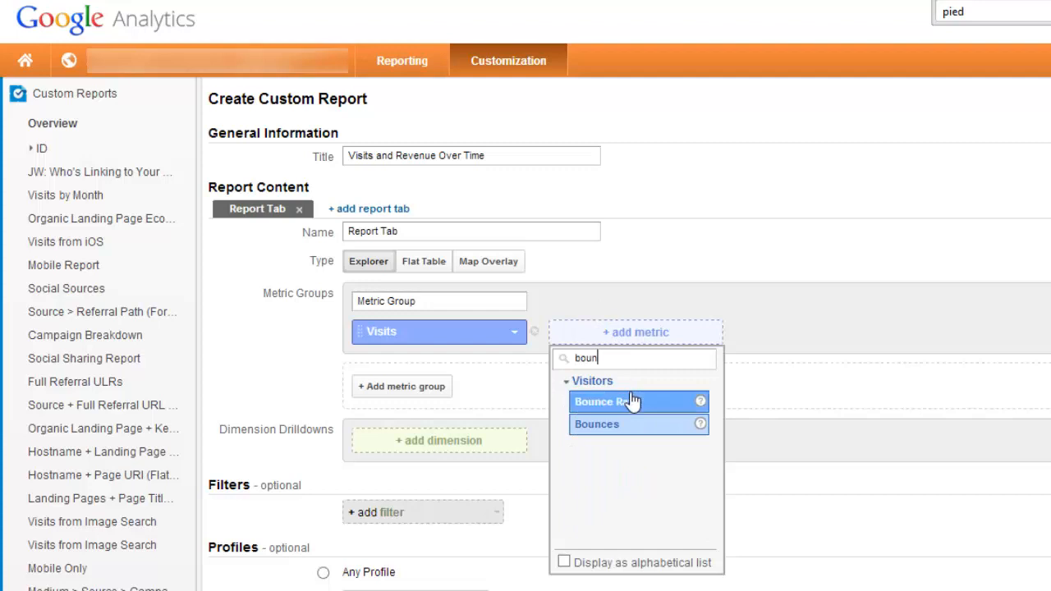
left_click(631, 402)
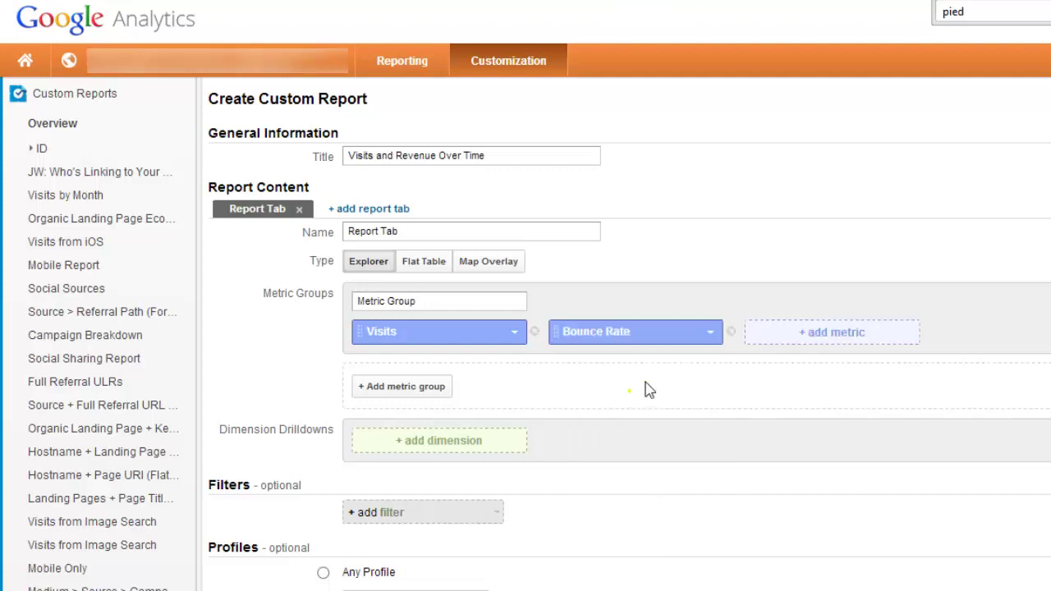
- Add Goal Completions and Revenue as the third and fourth metrics
left_click(787, 332)
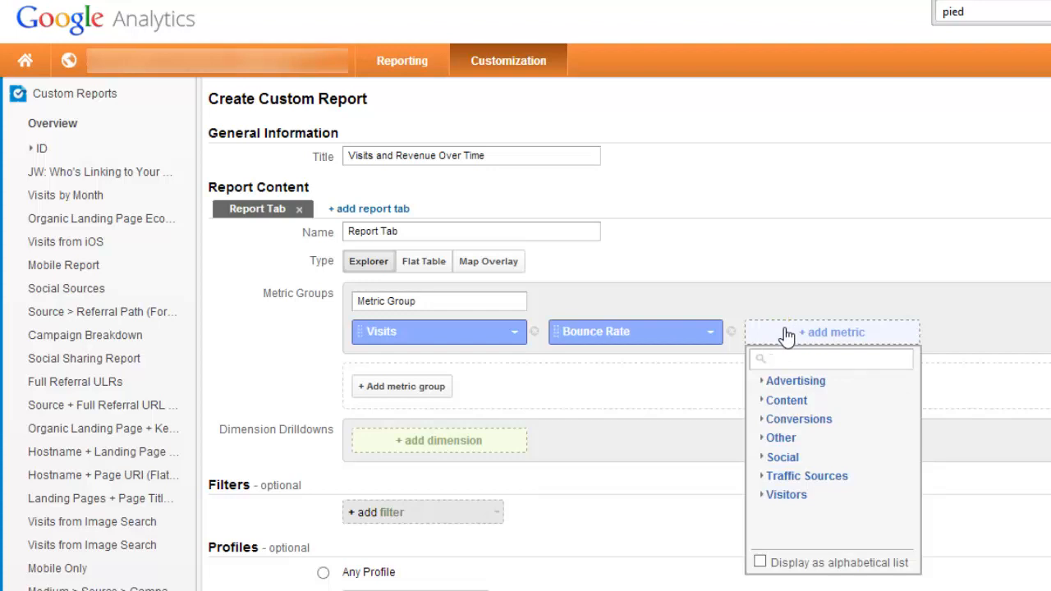
type("c")
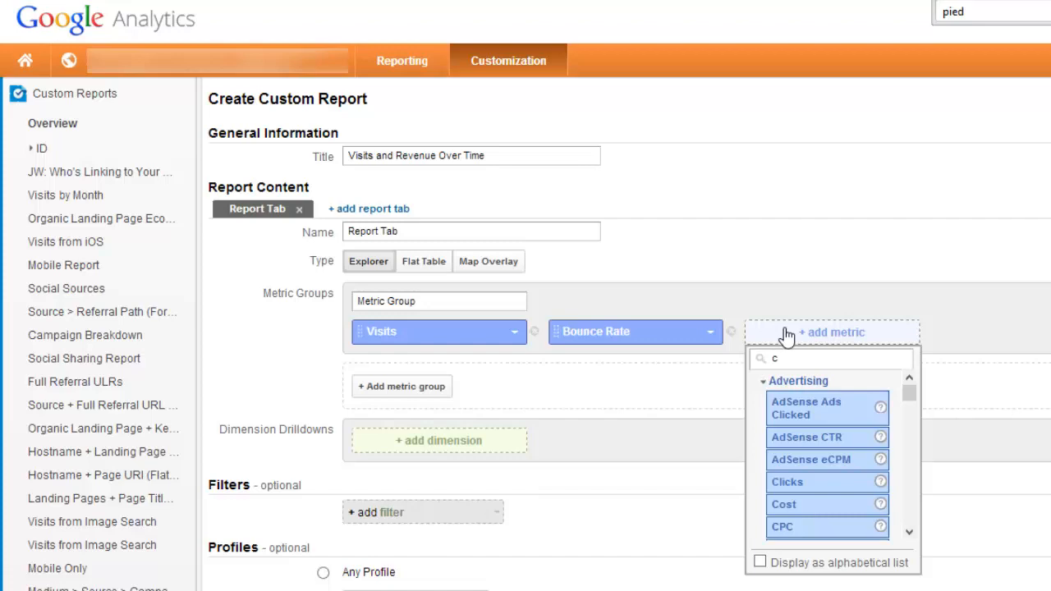
type("oal com")
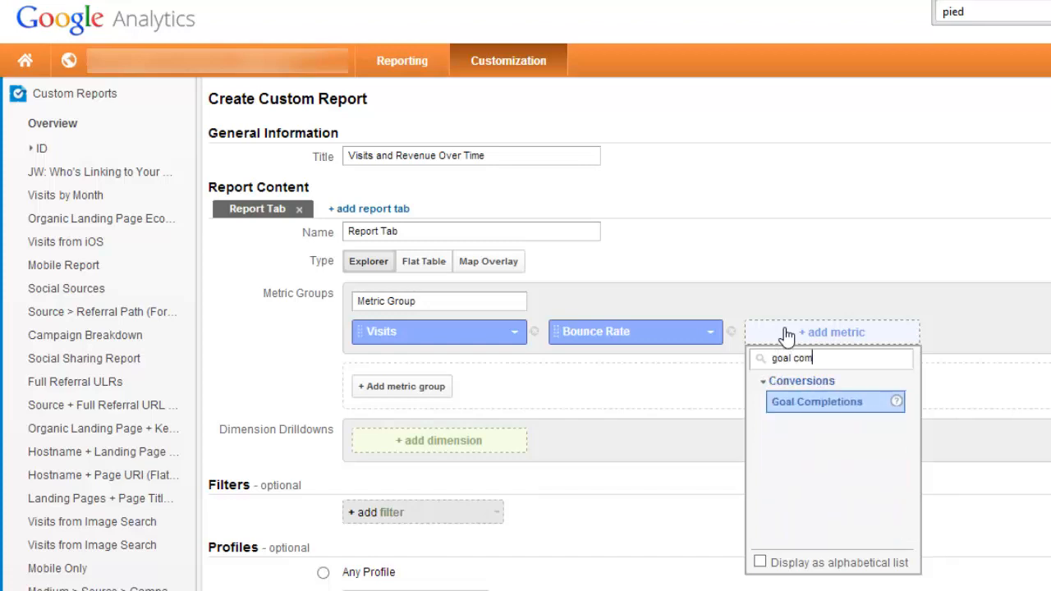
left_click(809, 402)
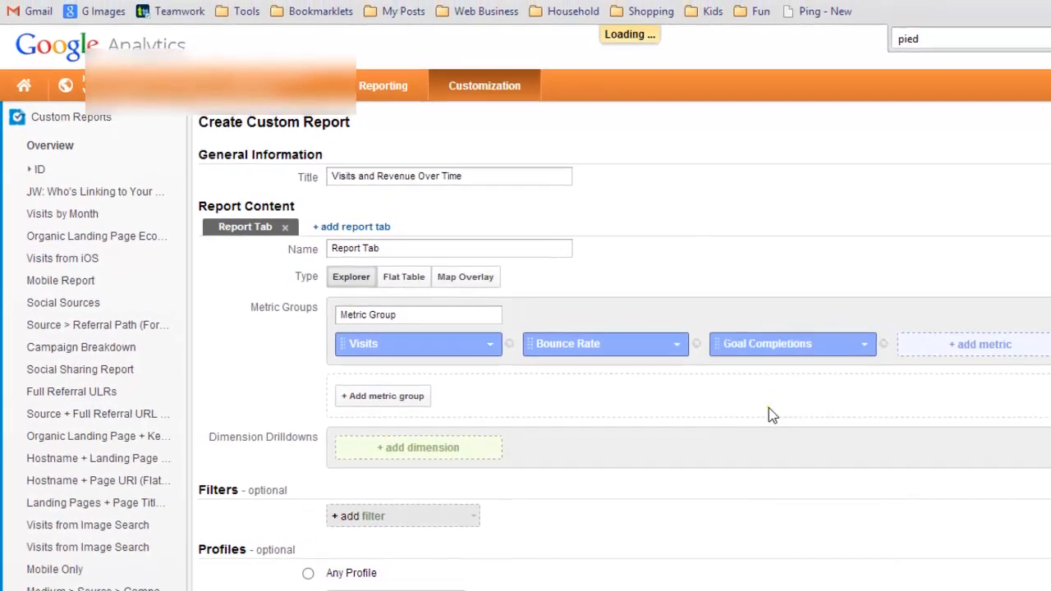
left_click(925, 351)
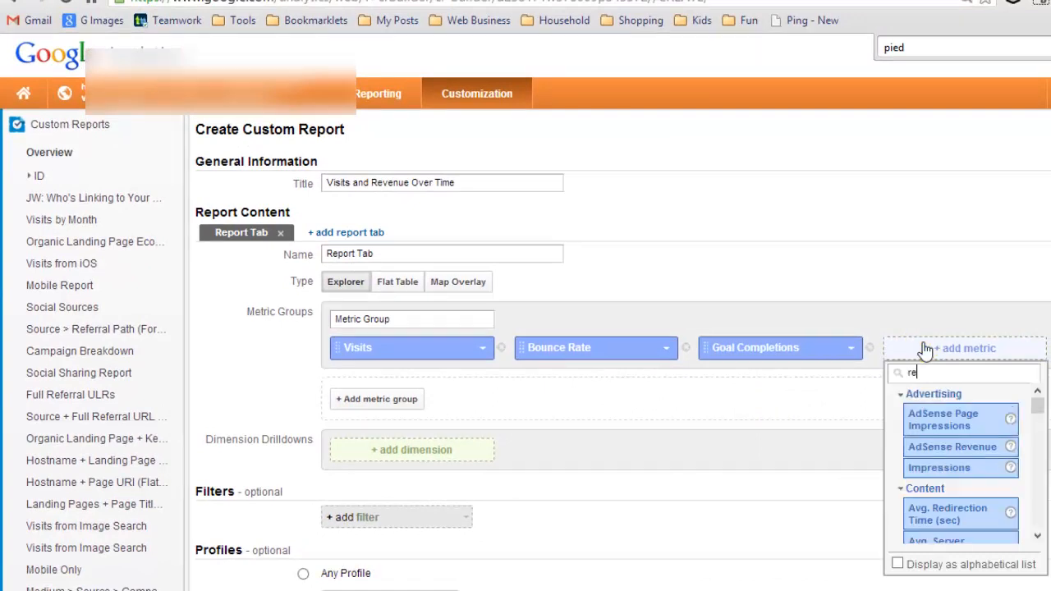
type("revenue")
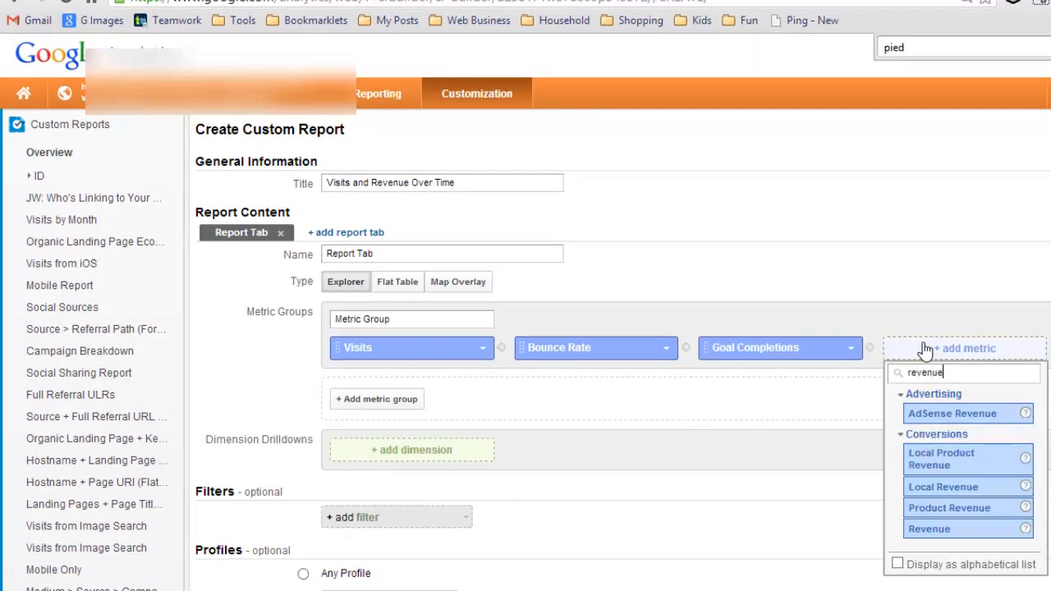
left_click(949, 529)
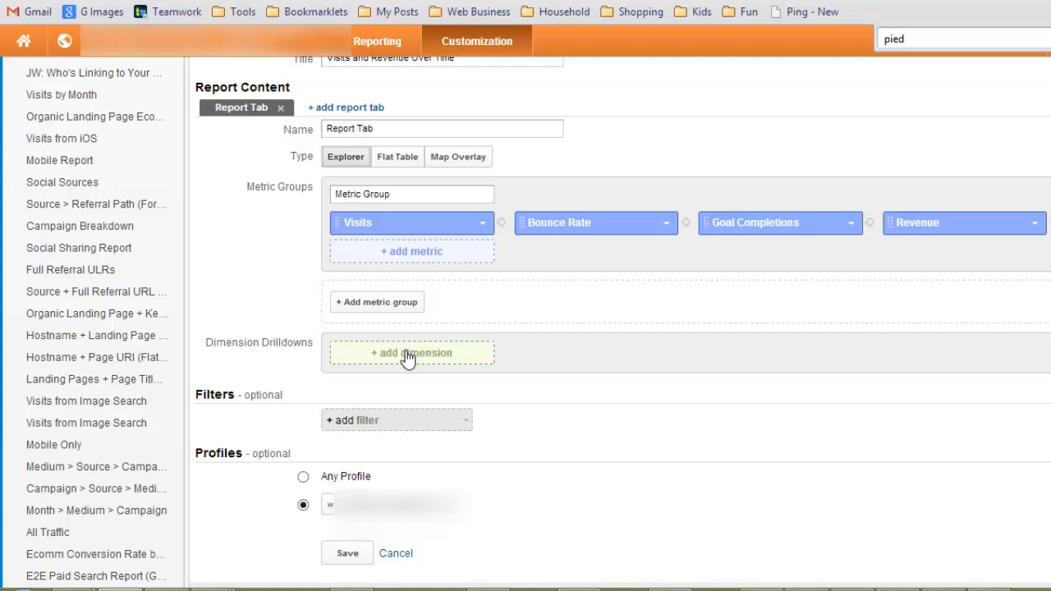
- Set Month of Year as the report's dimension drilldown
left_click(408, 353)
type("month")
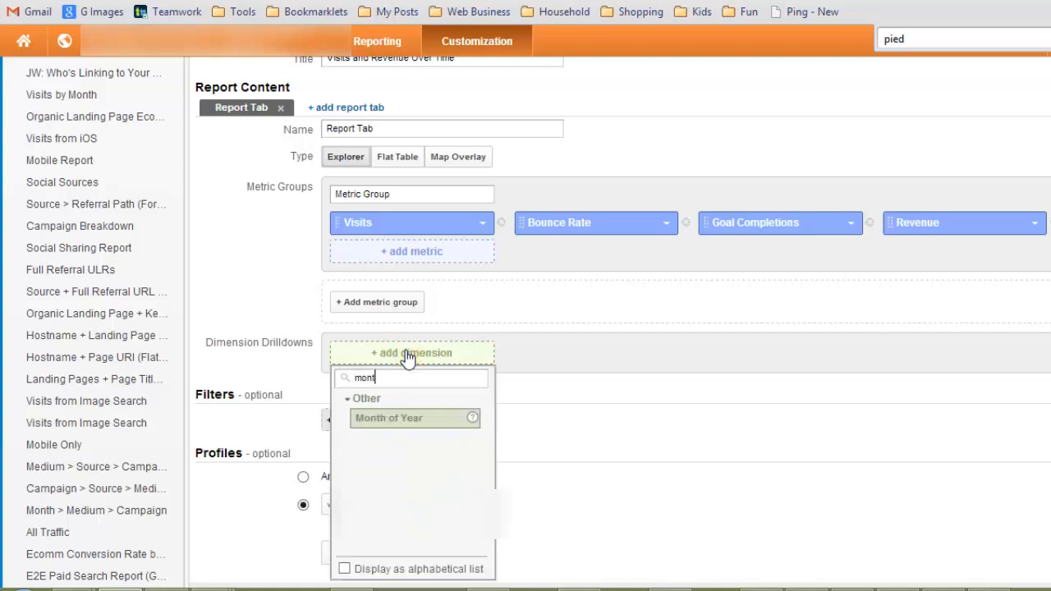
left_click(400, 420)
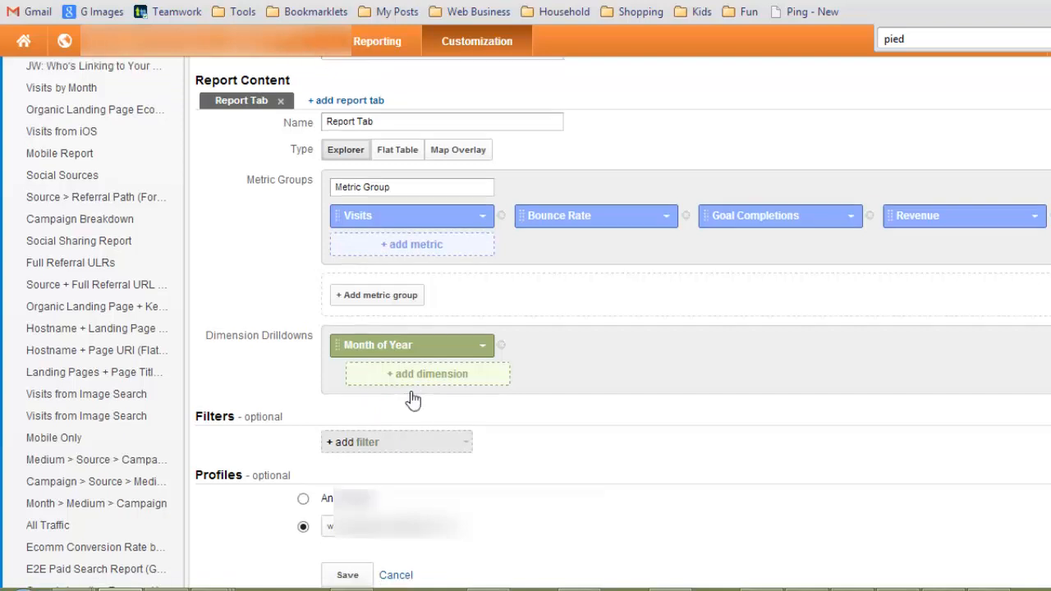
scroll(413, 397, "down", 1)
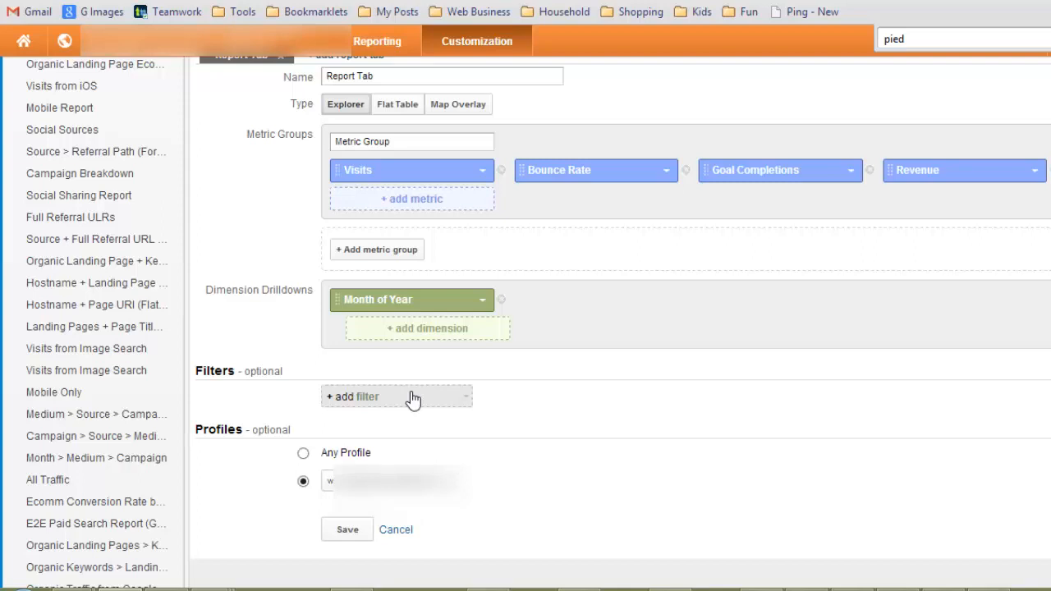
- Add a filter on Medium and clear its partly entered value
left_click(413, 398)
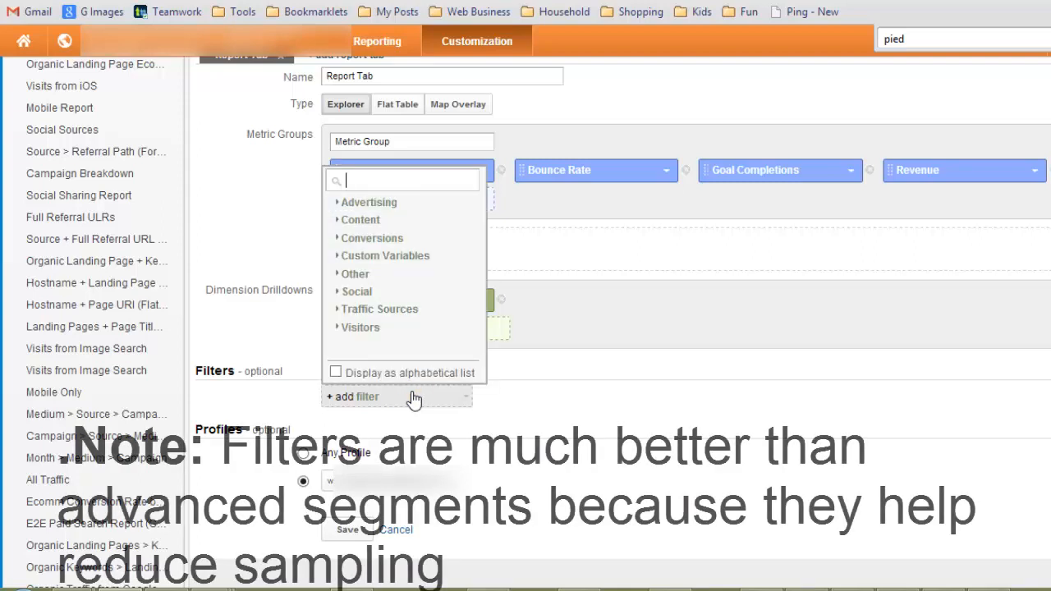
type("med")
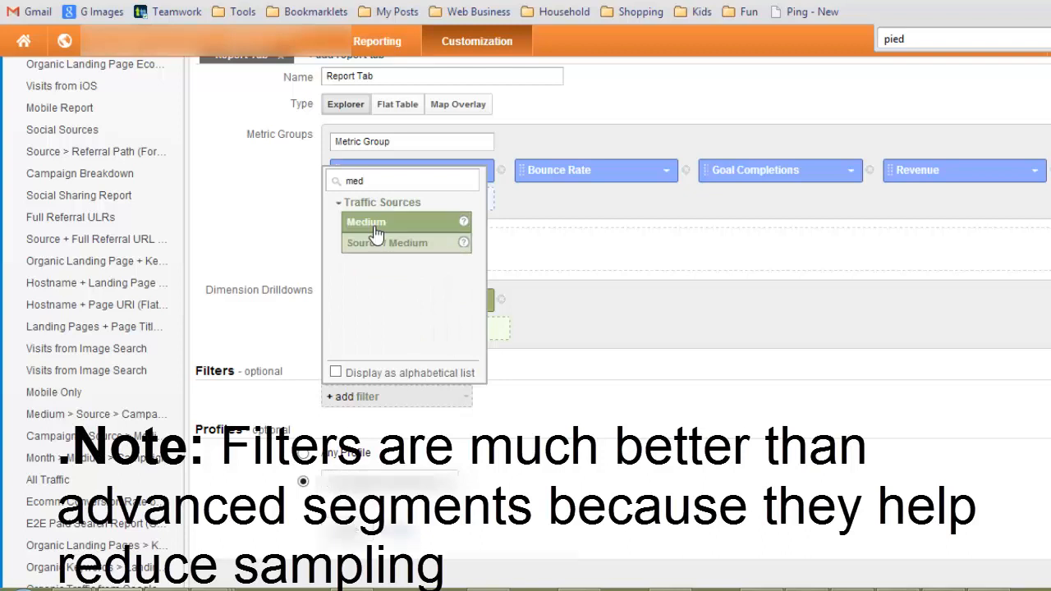
left_click(371, 221)
type("organic")
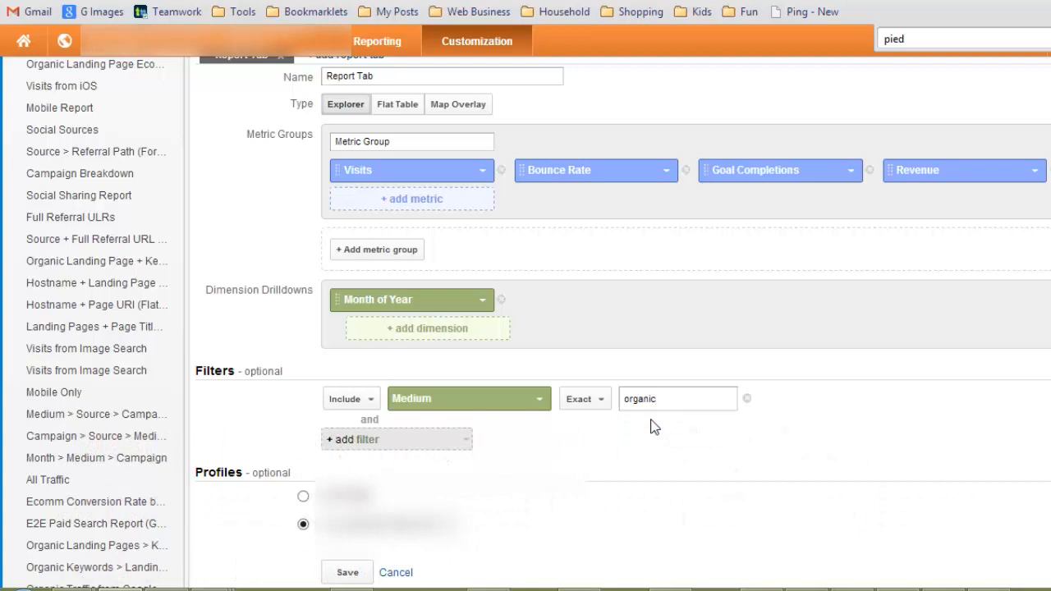
key("BackSpace")
key("BackSpace")
key("BackSpace")
key("BackSpace")
key("BackSpace")
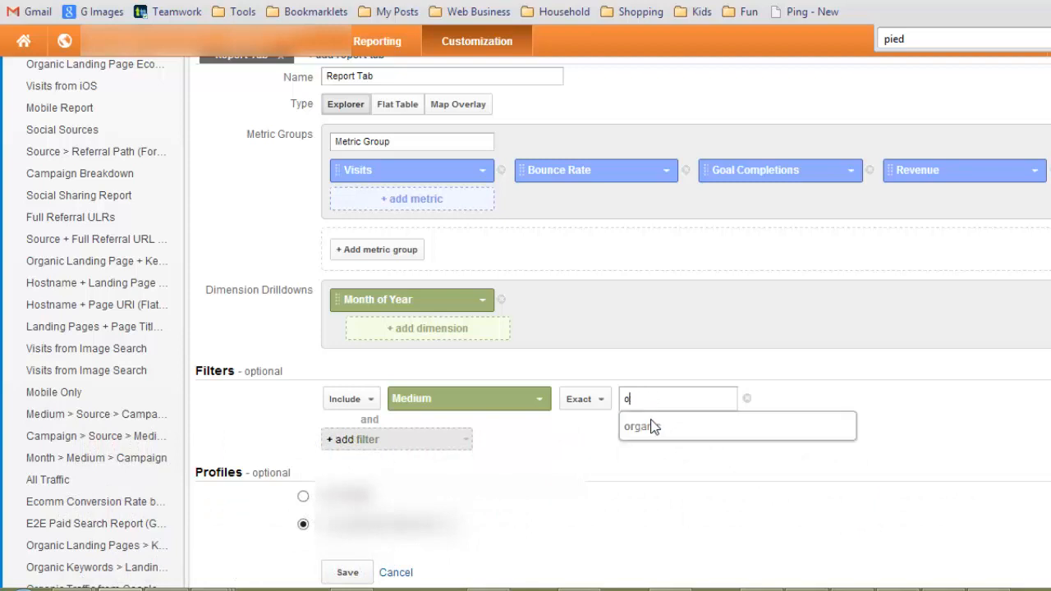
key("BackSpace")
key("BackSpace")
type("c")
key("BackSpace")
type("pp")
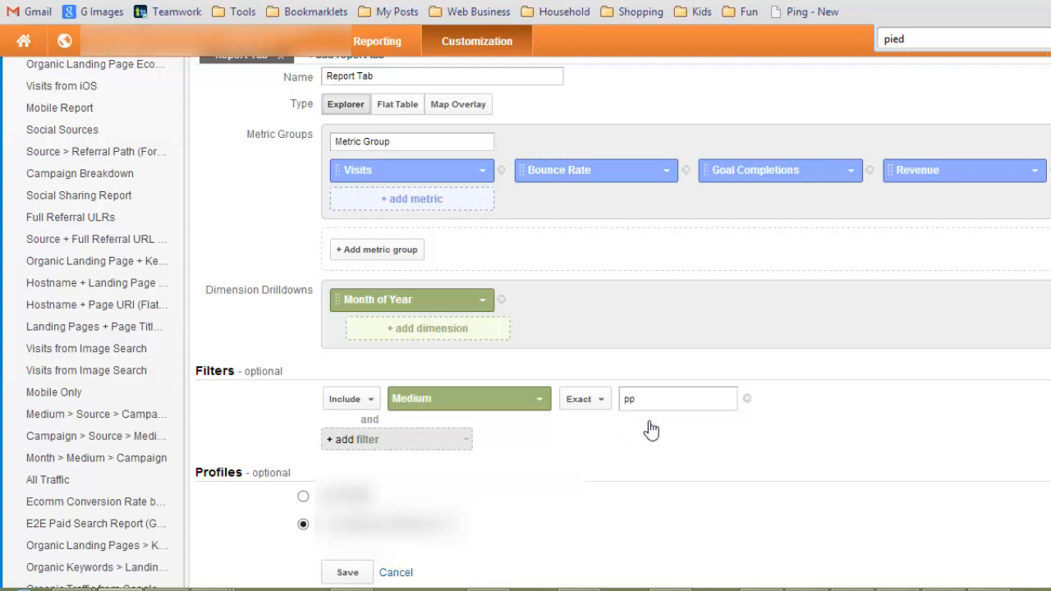
key("BackSpace")
key("BackSpace")
- Switch the Medium filter to Regex matching and start entering cpc|ppc|cpa
left_click(599, 400)
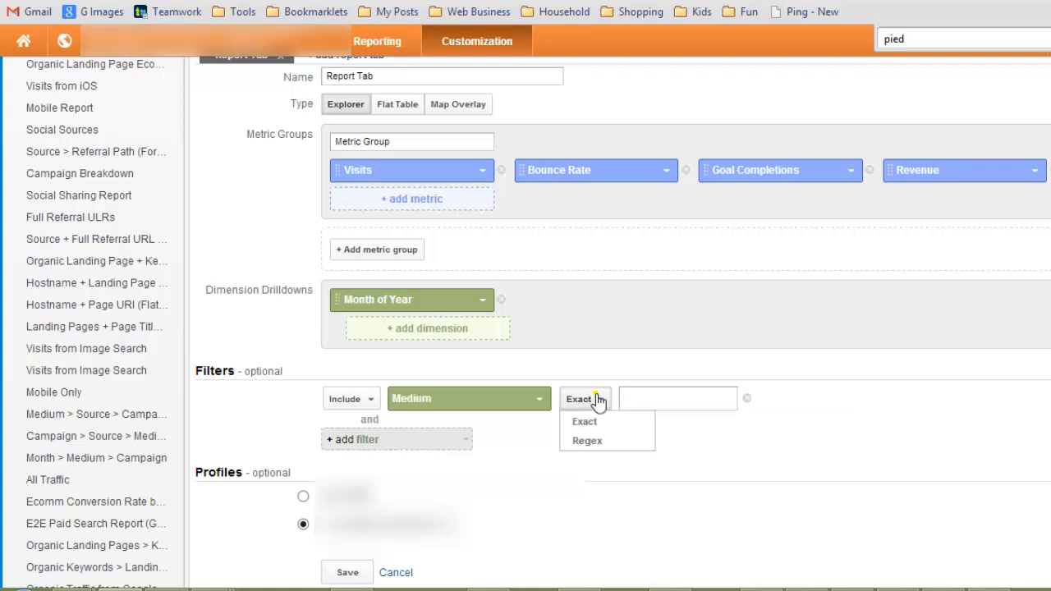
left_click(587, 441)
left_click(637, 401)
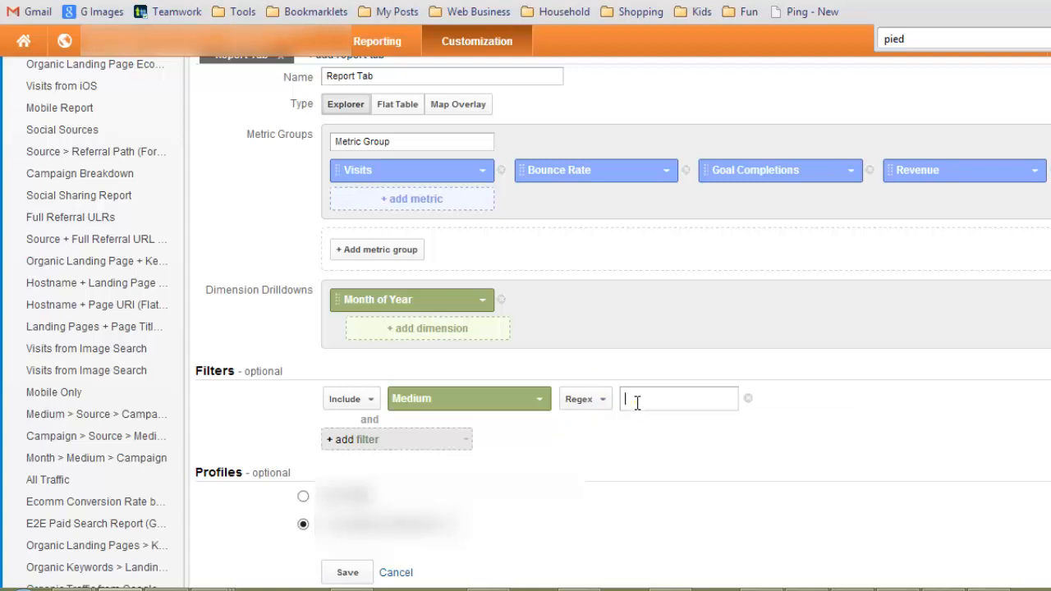
type("cpc")
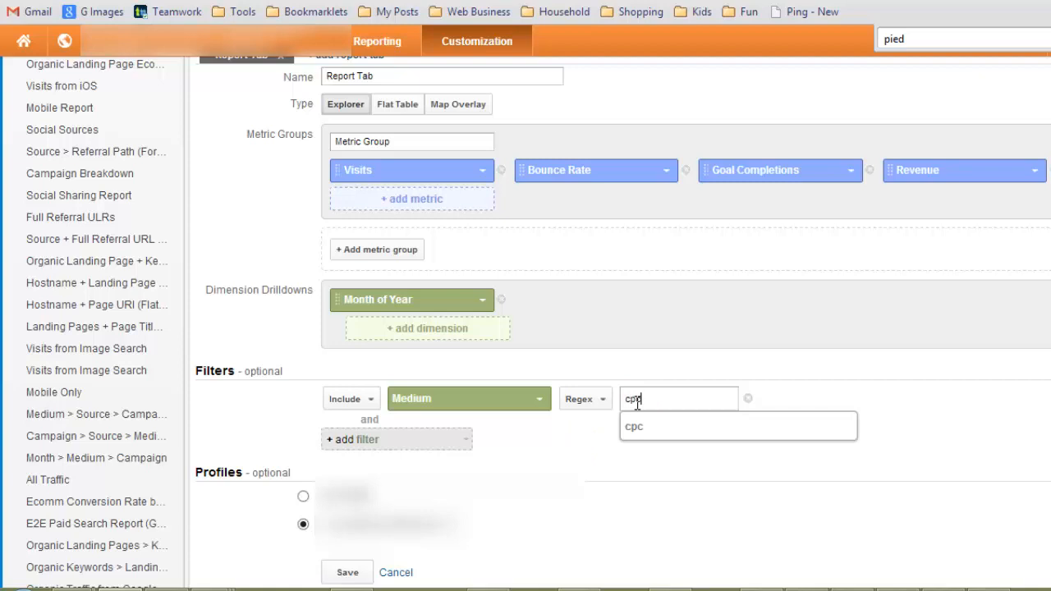
type("|pp")
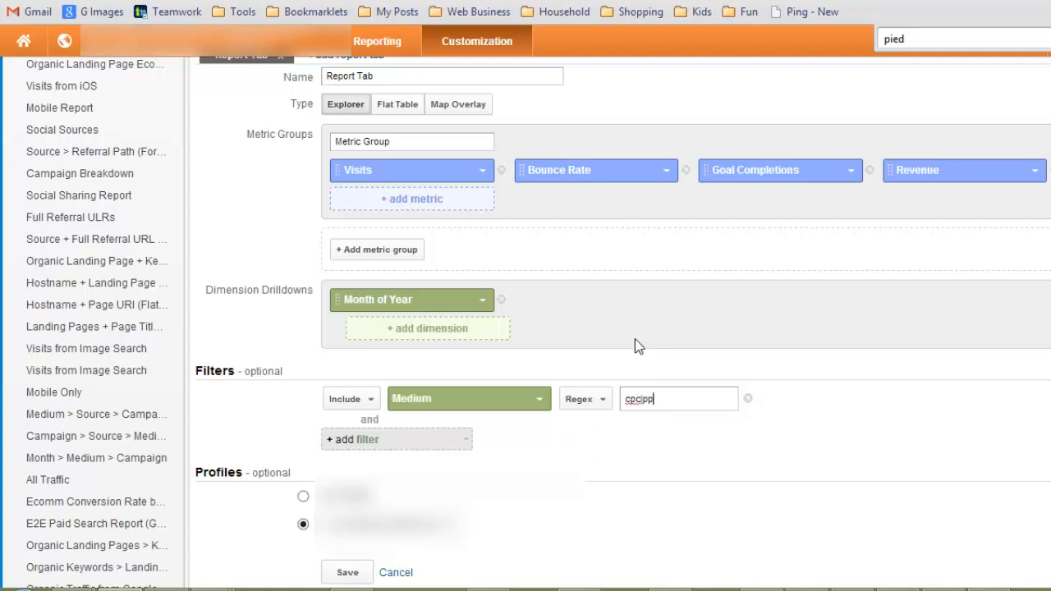
type("c|cps")
- Remove the Medium filter row and save the custom report
left_click(747, 398)
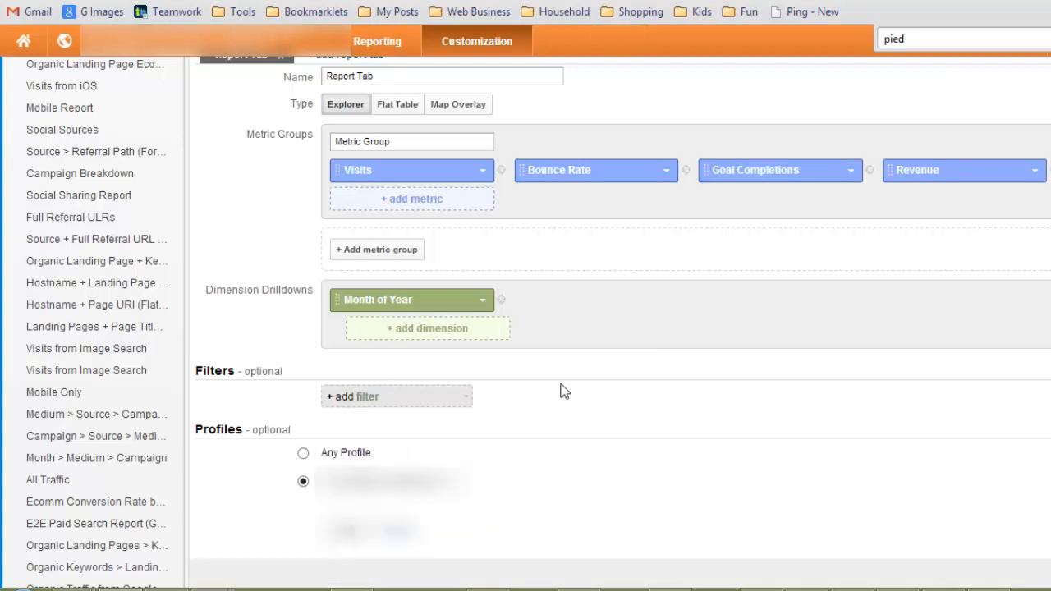
scroll(563, 391, "down", 1)
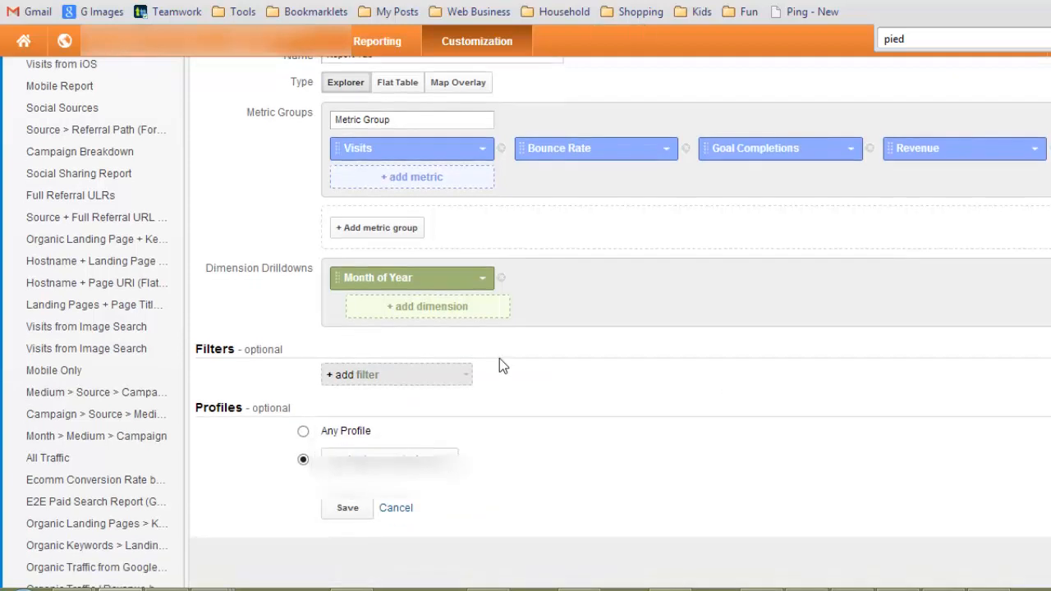
left_click(345, 507)
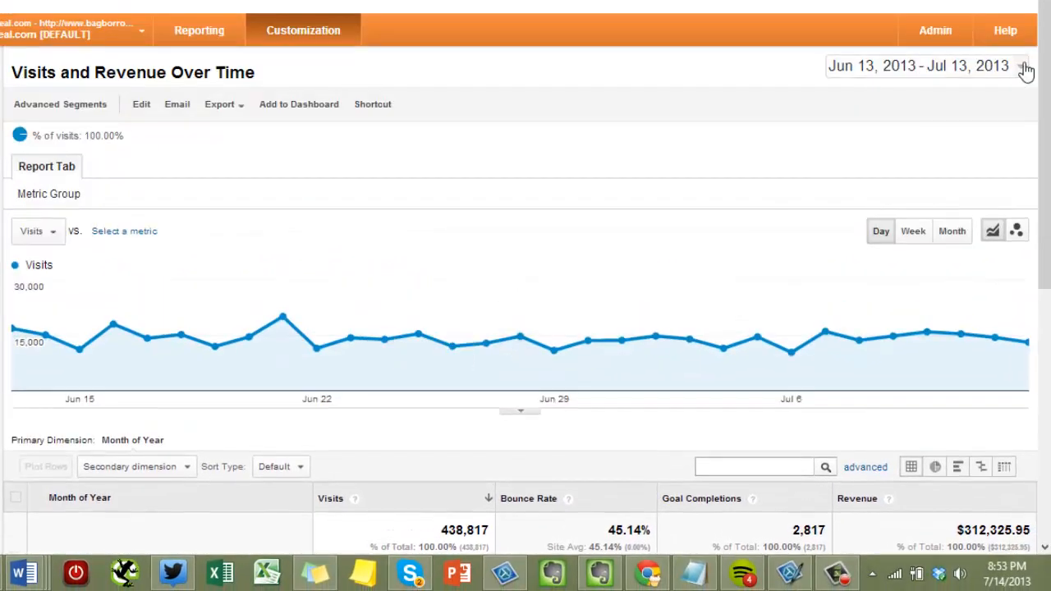
- Set the date range to 1/1/13 through 6/30/13 and apply it
left_click(1021, 66)
left_click(879, 117)
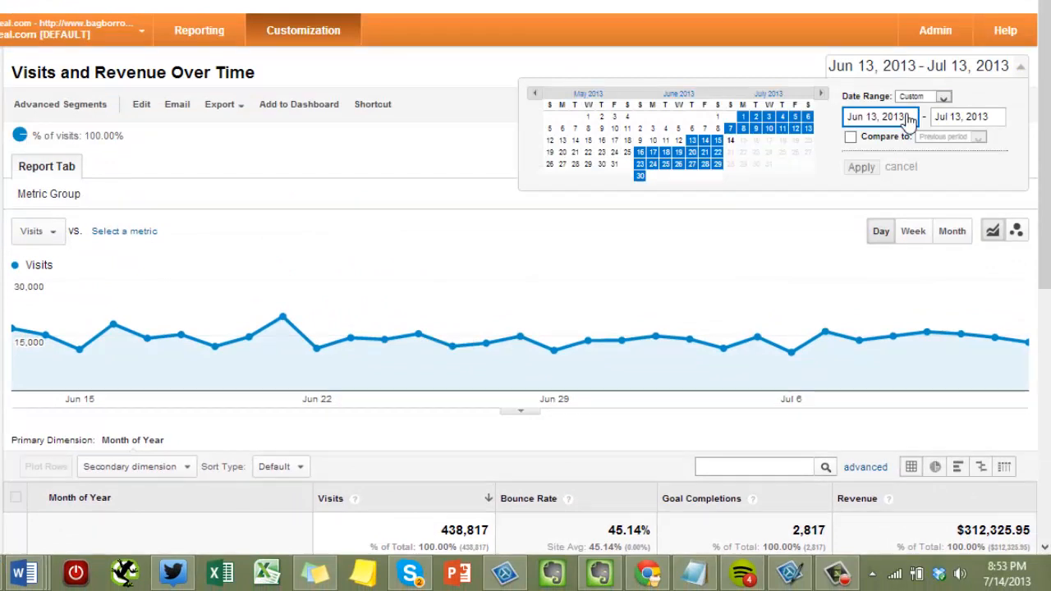
left_click_drag(905, 117, 848, 117)
type("1")
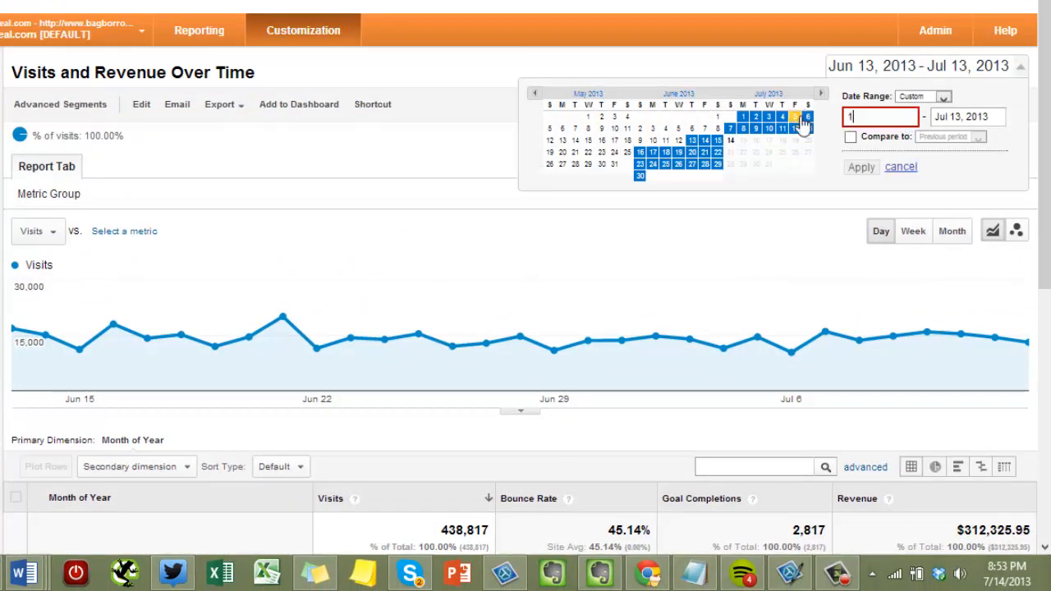
type("/1/13")
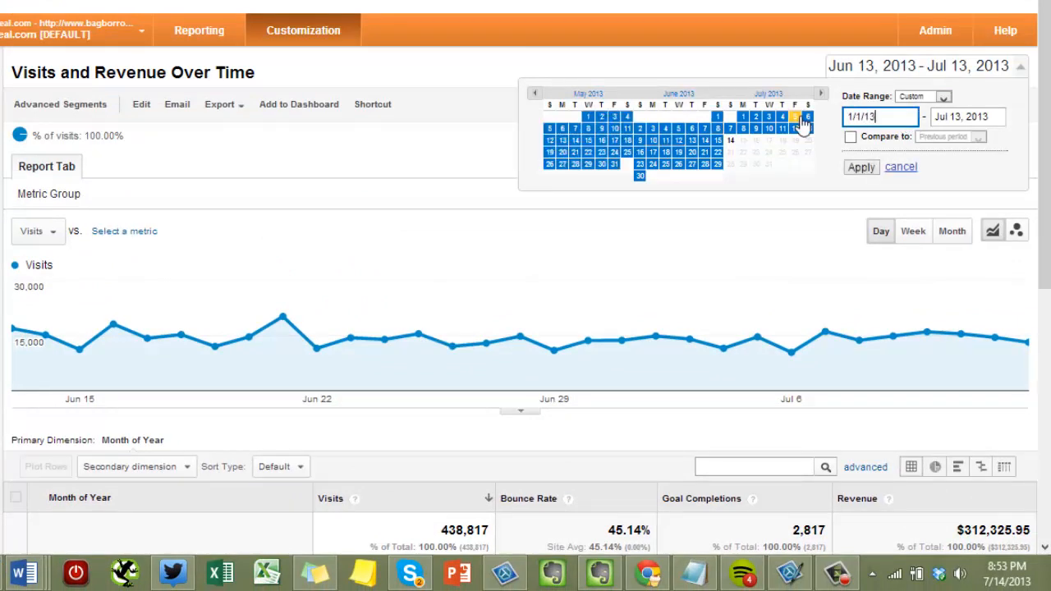
key("Tab")
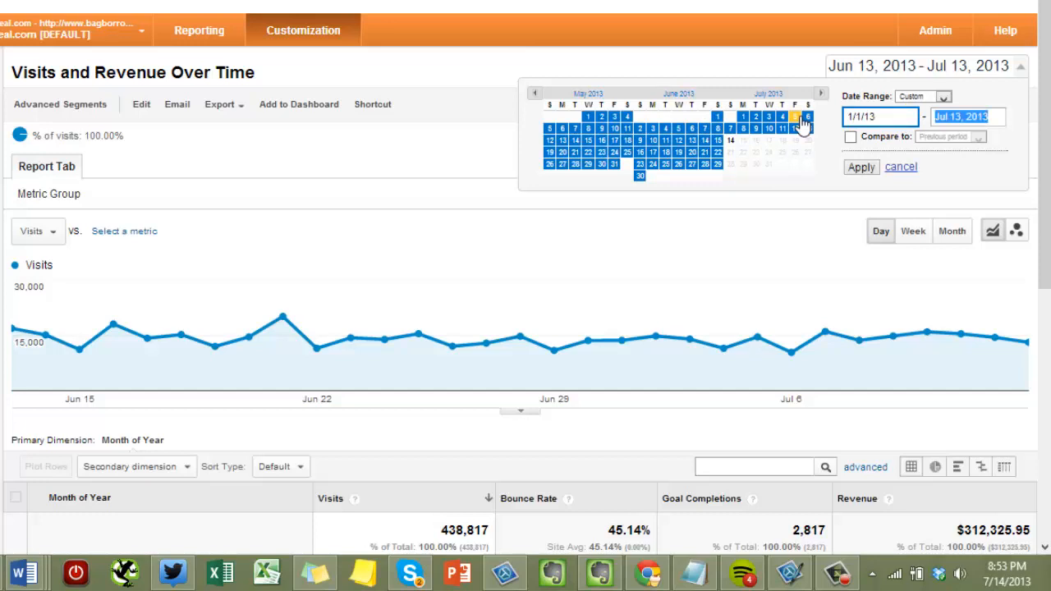
type("6/")
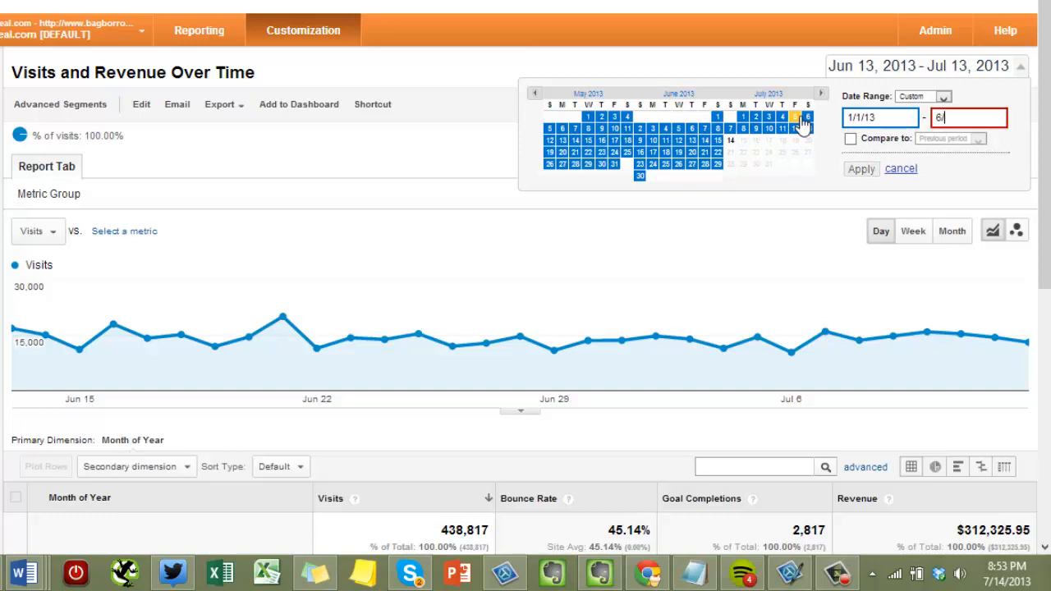
type("30/13")
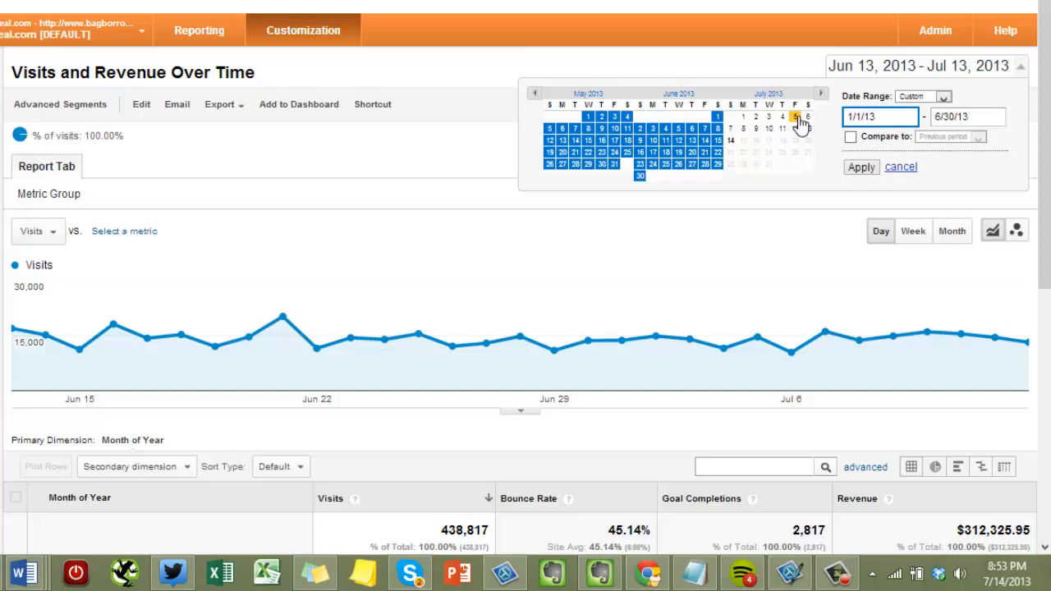
left_click(862, 168)
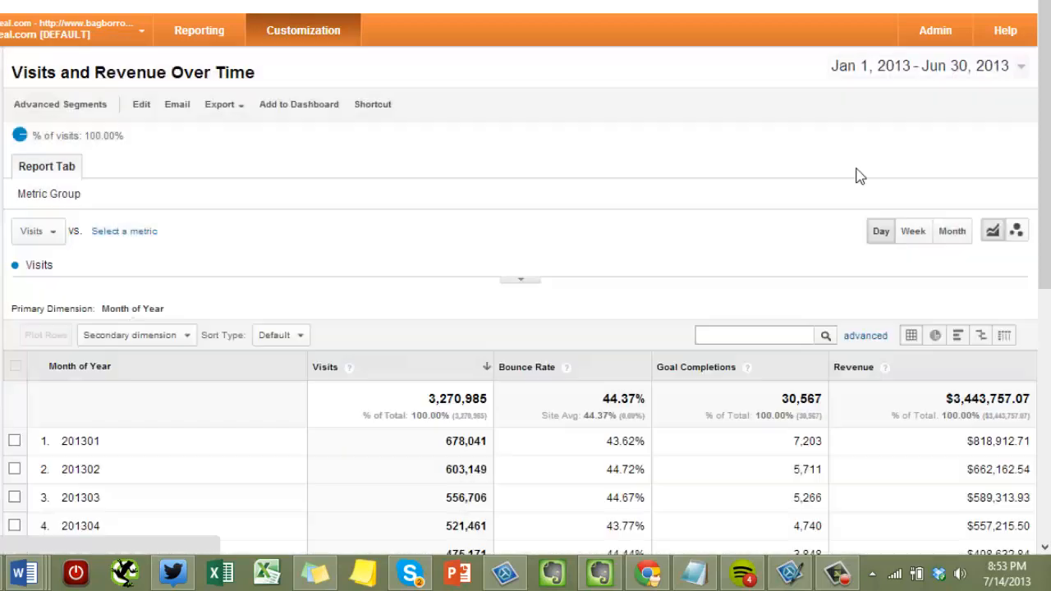
scroll(660, 181, "down", 5)
scroll(660, 182, "down", 3)
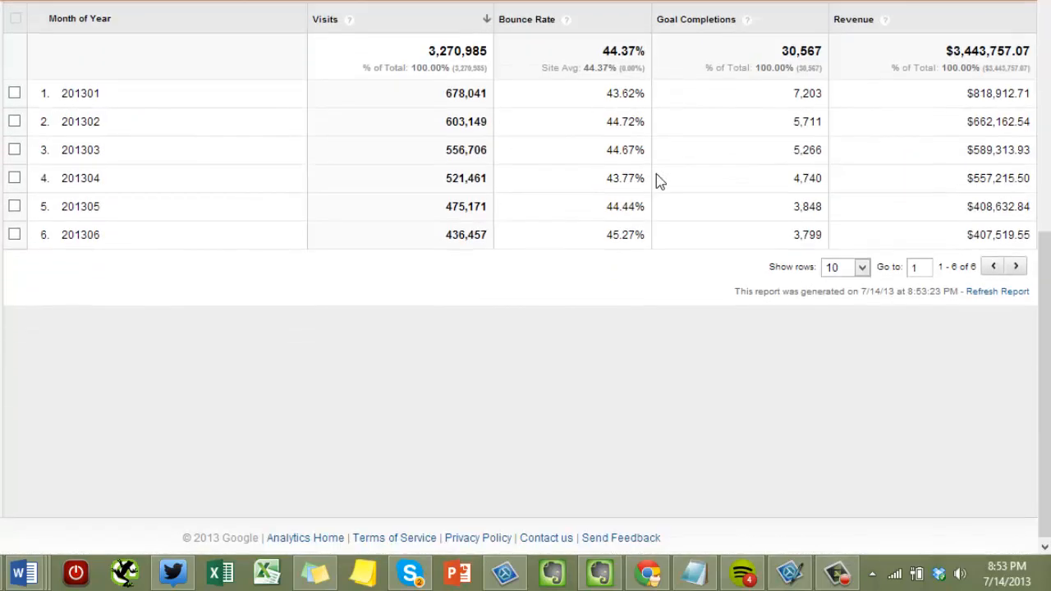
scroll(660, 181, "up", 3)
scroll(660, 181, "down", 1)
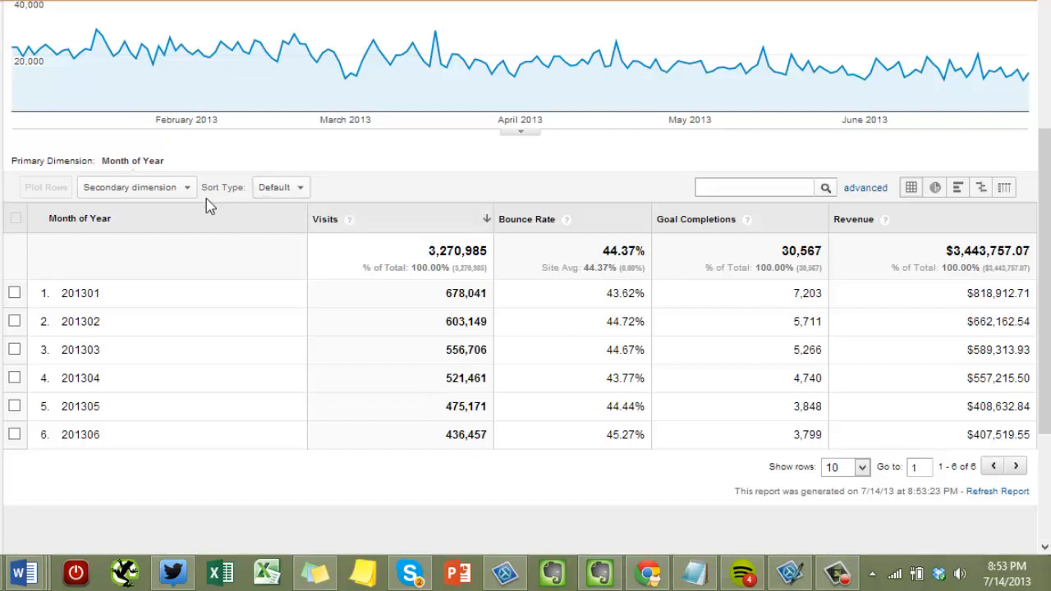
- Sort by Month of Year ascending and show 25 rows per page
left_click(134, 222)
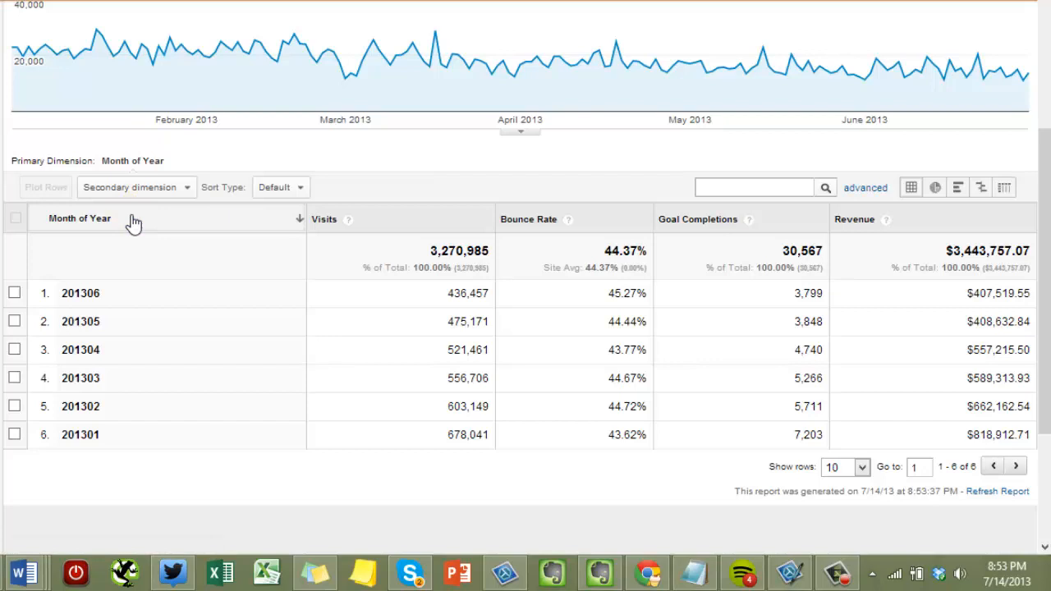
left_click(134, 222)
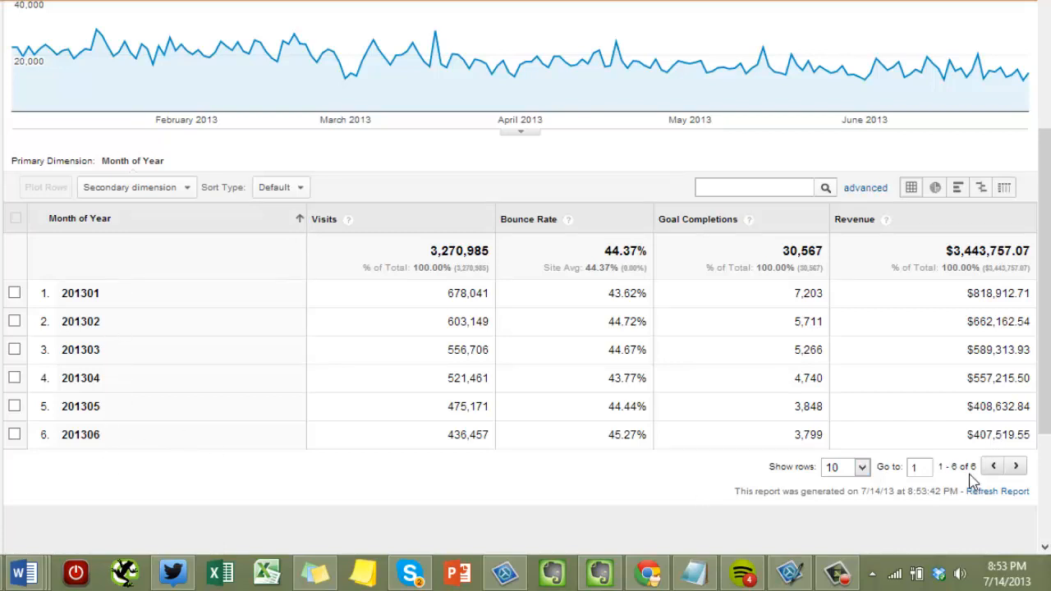
left_click(862, 470)
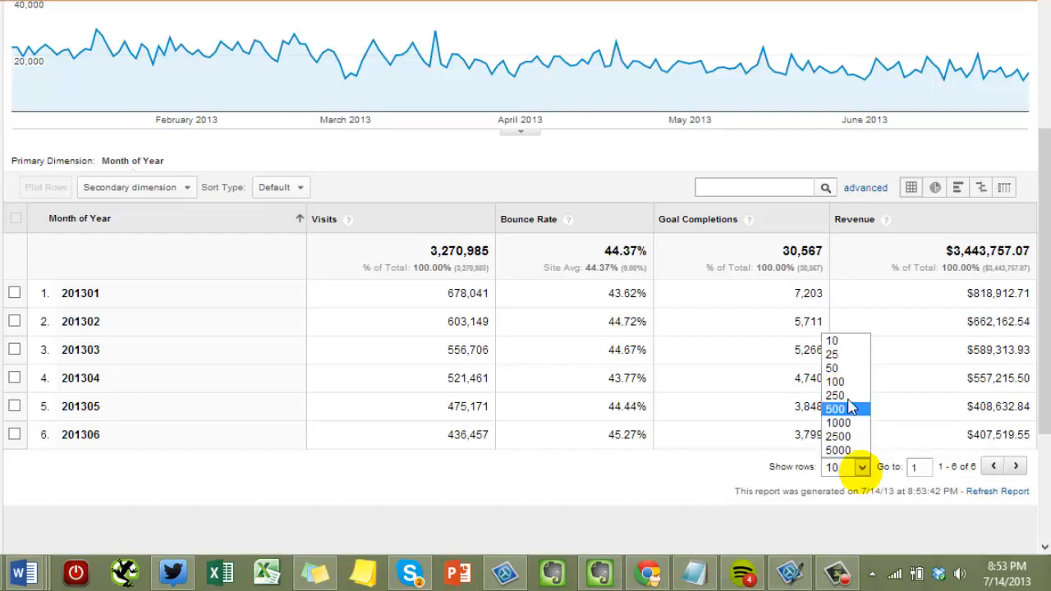
left_click(832, 354)
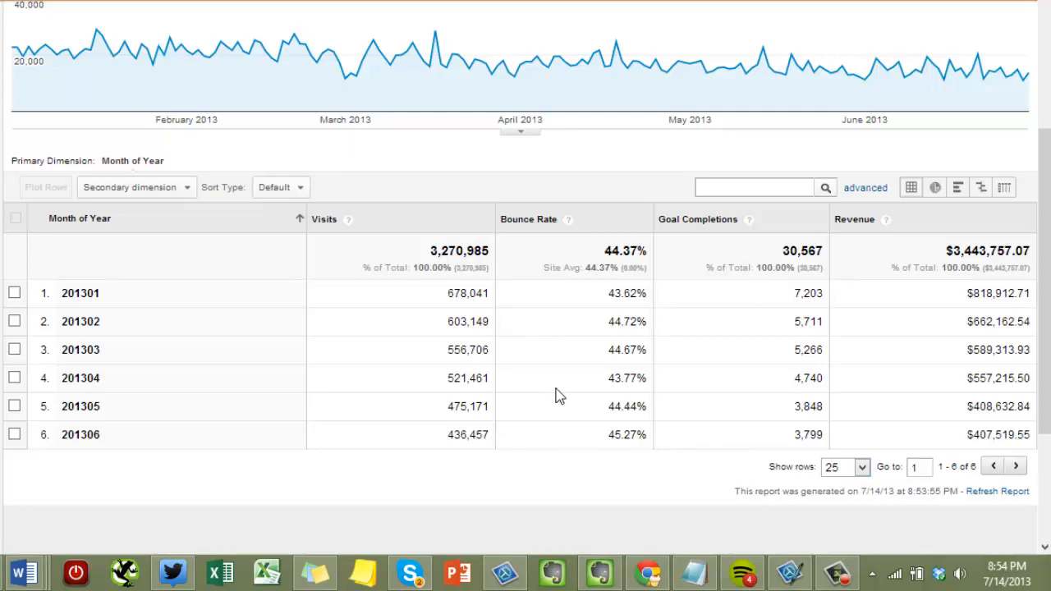
scroll(556, 397, "up", 5)
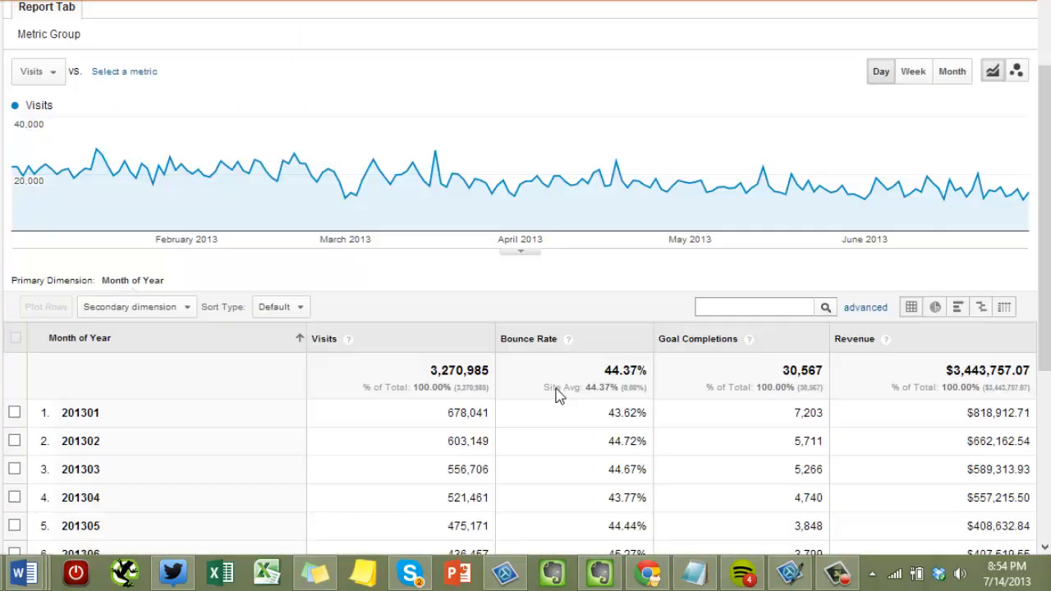
scroll(556, 396, "up", 3)
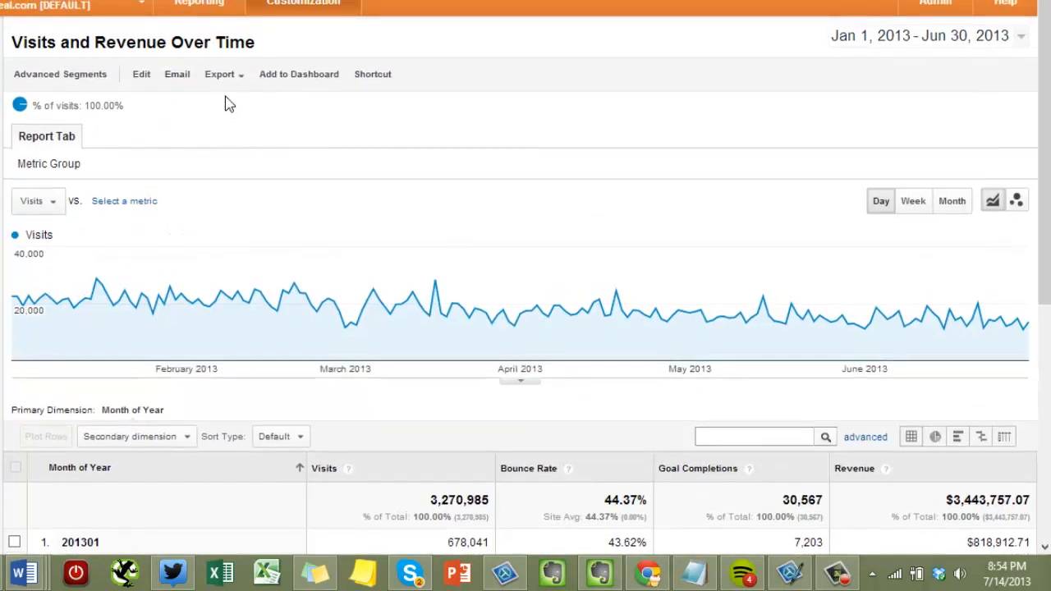
scroll(189, 269, "down", 3)
scroll(189, 270, "down", 1)
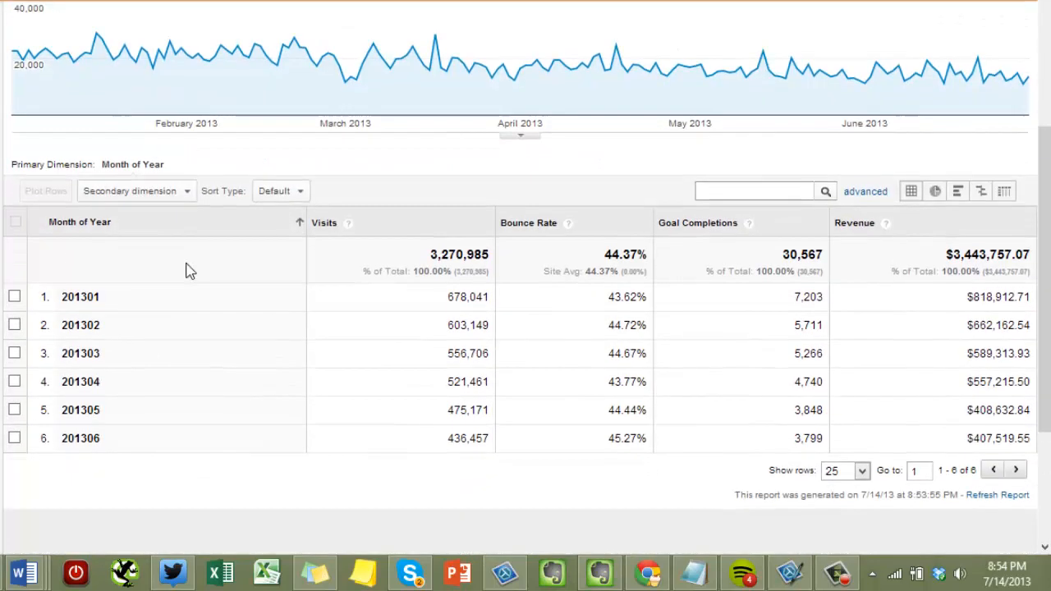